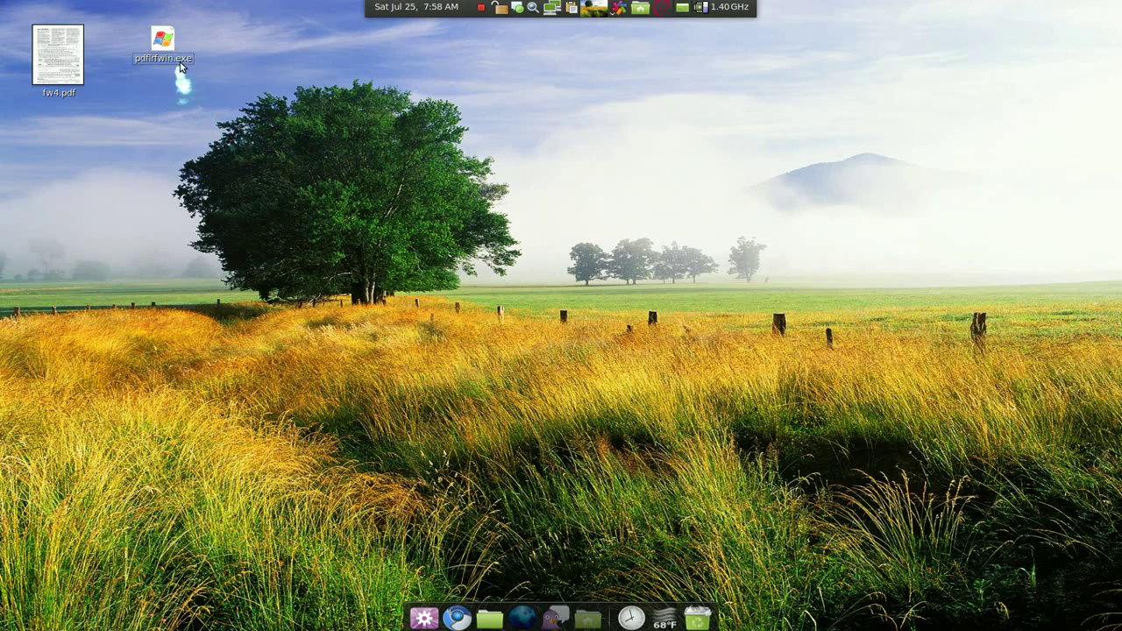
Step: Launch PdfLrf 0.99 from pdflrfwin.exe and move its window to the middle of the screen
double_click(162, 40)
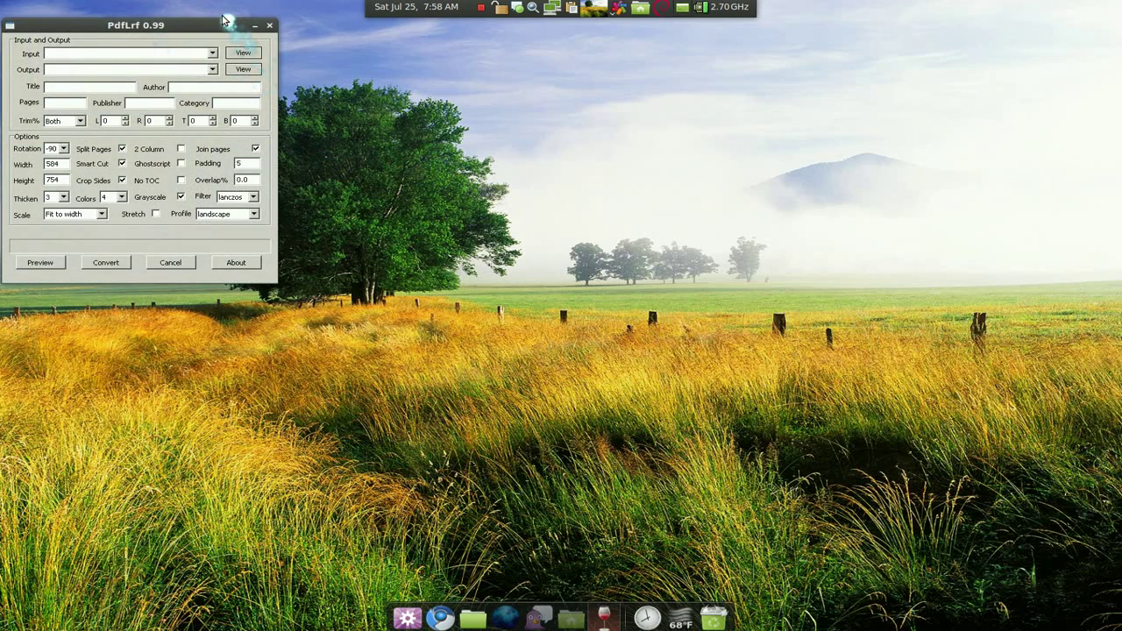
drag(213, 24, 631, 158)
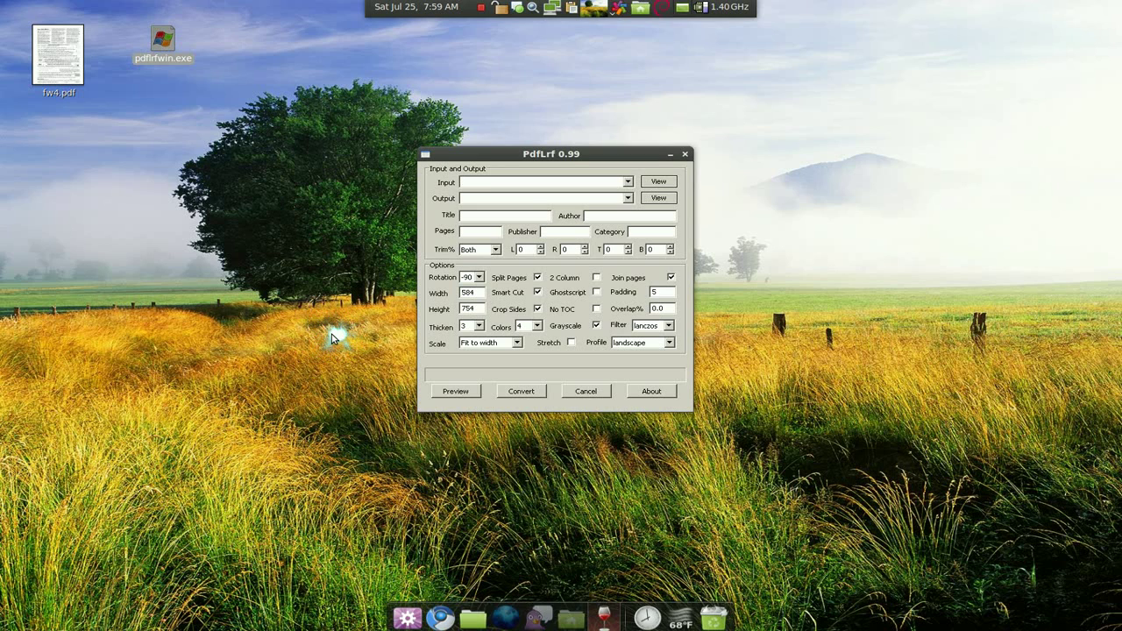
click(333, 338)
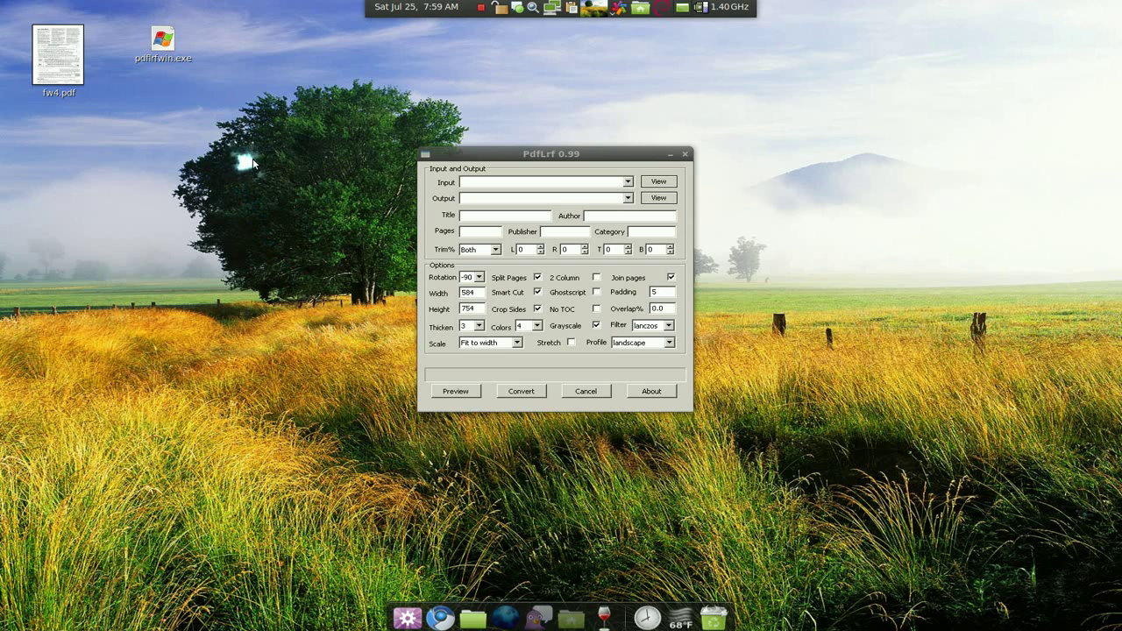
Step: Load The Wrong House 01.cbz from its folder into the Input field
click(563, 605)
drag(573, 154, 491, 90)
click(737, 254)
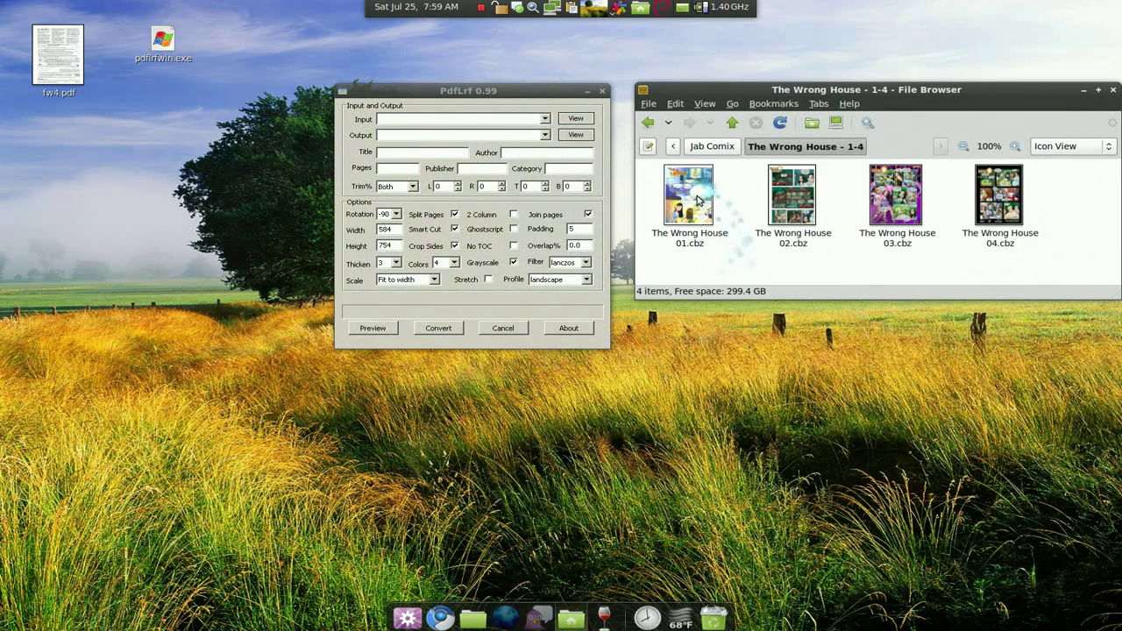
mouse_move(688, 194)
mouse_down()
mouse_move(517, 117)
mouse_move(496, 119)
mouse_up()
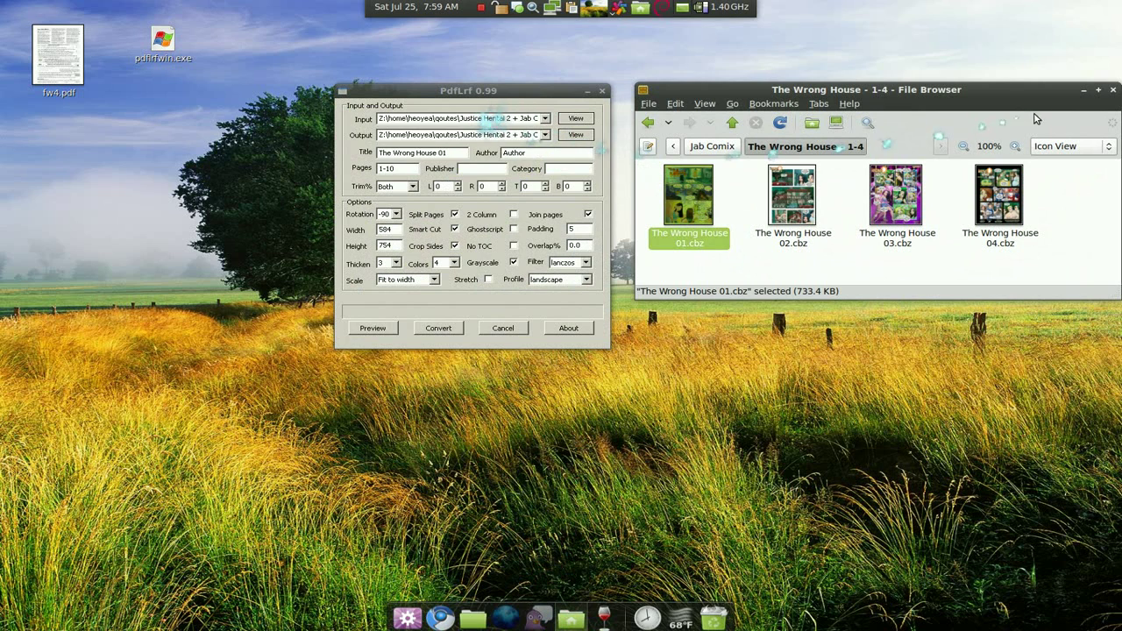
click(1085, 90)
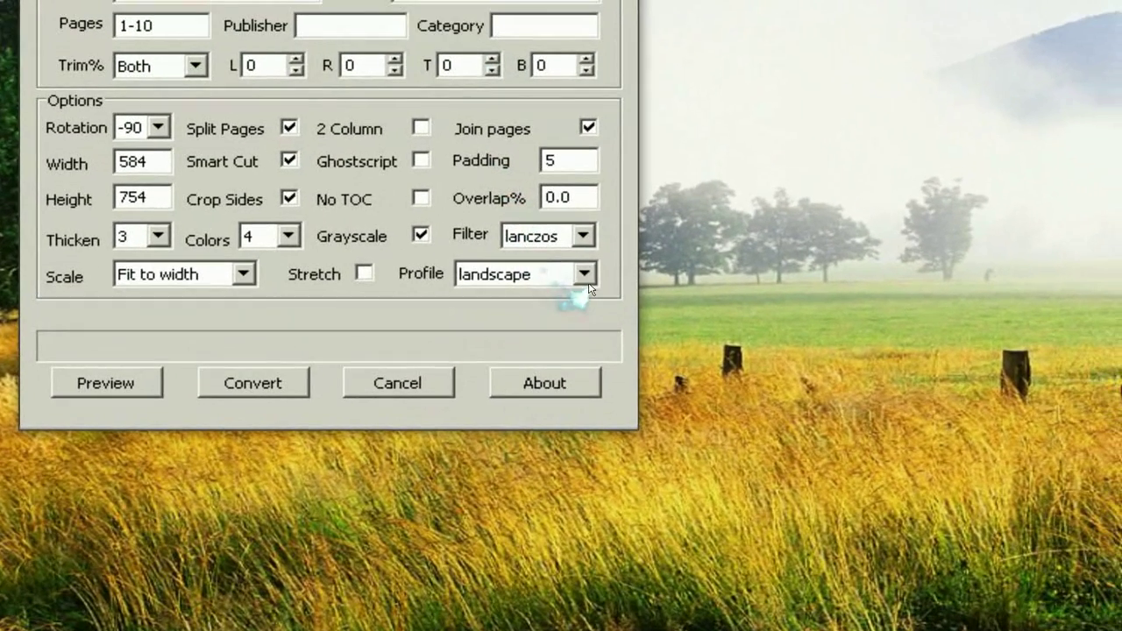
Step: Set the profile to comic-portrait and page scaling to Fit to page
click(589, 287)
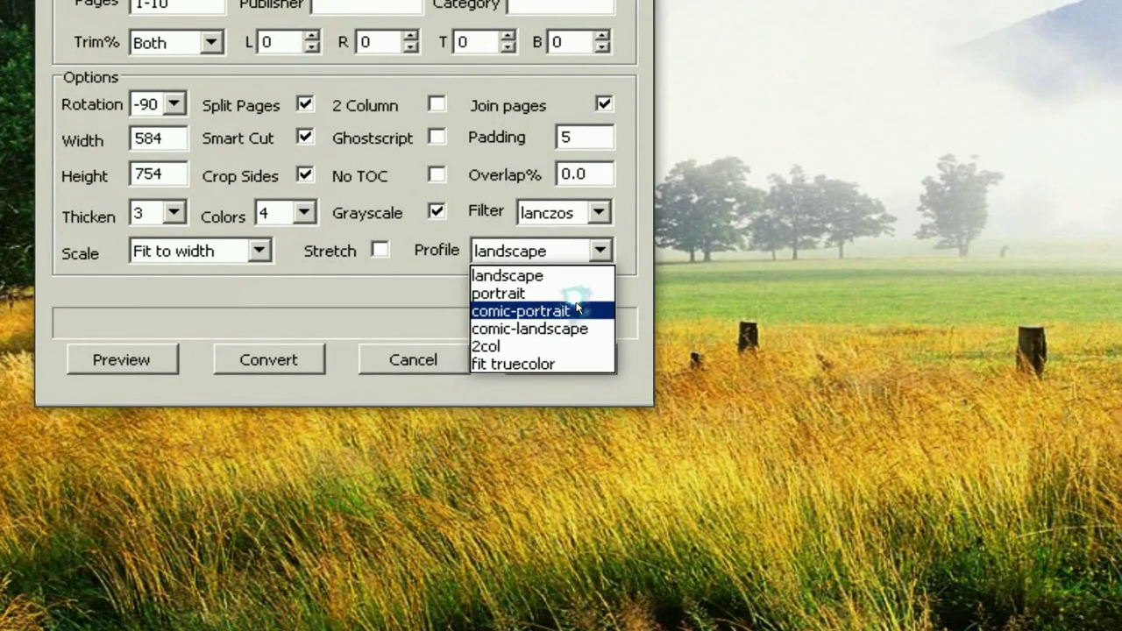
click(576, 301)
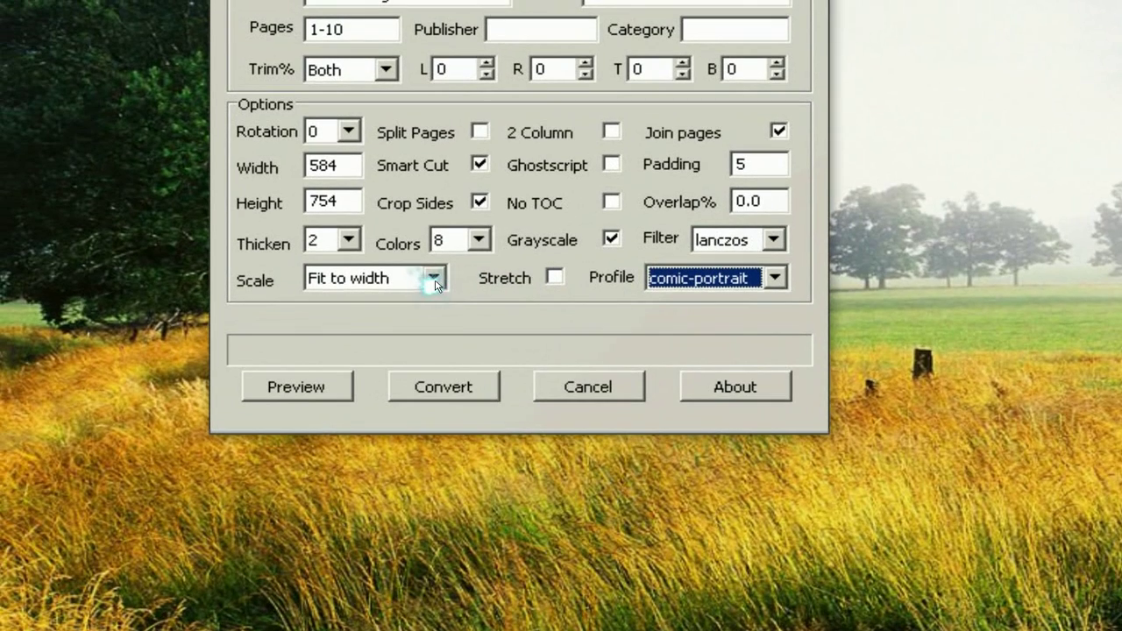
click(435, 279)
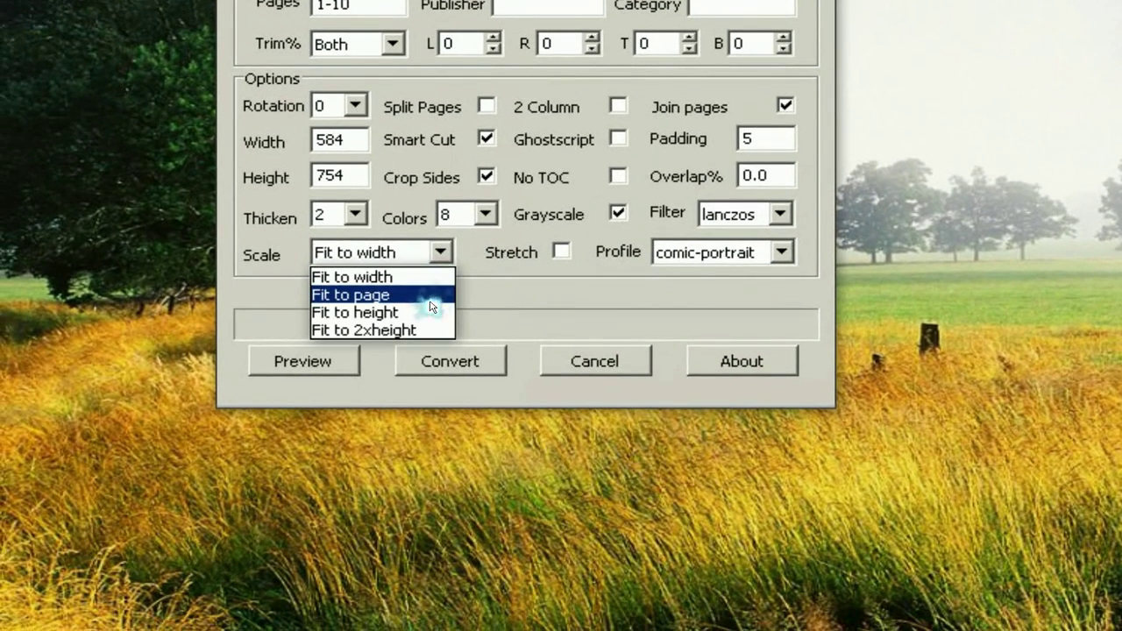
click(428, 321)
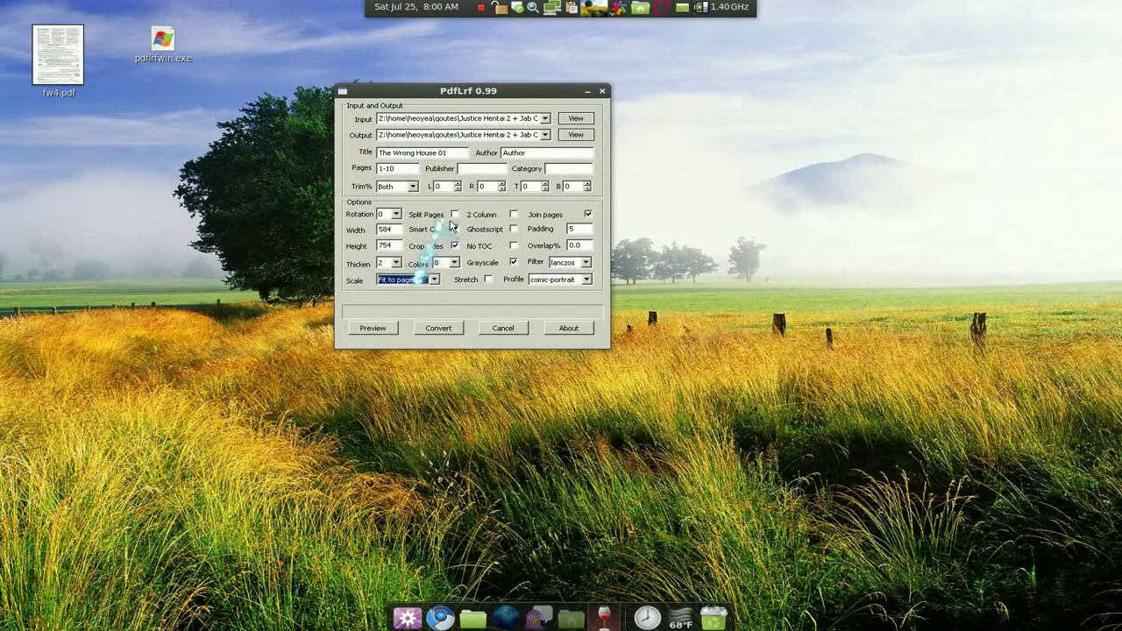
drag(513, 93, 788, 85)
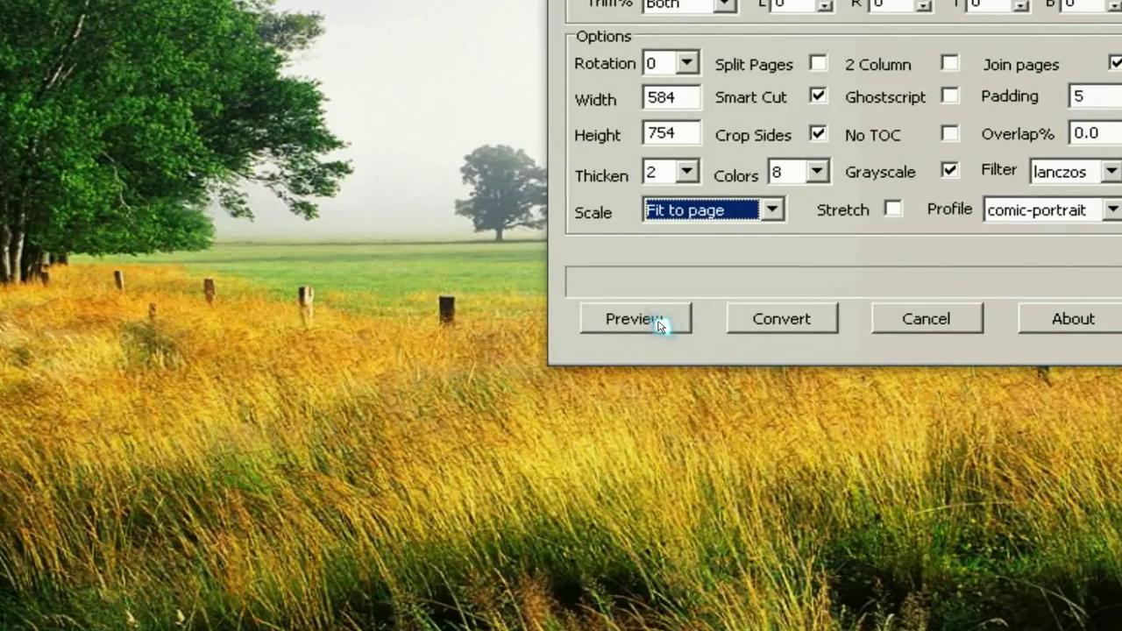
Step: Preview the comic's first page (1 of 10), then close the preview window
click(661, 326)
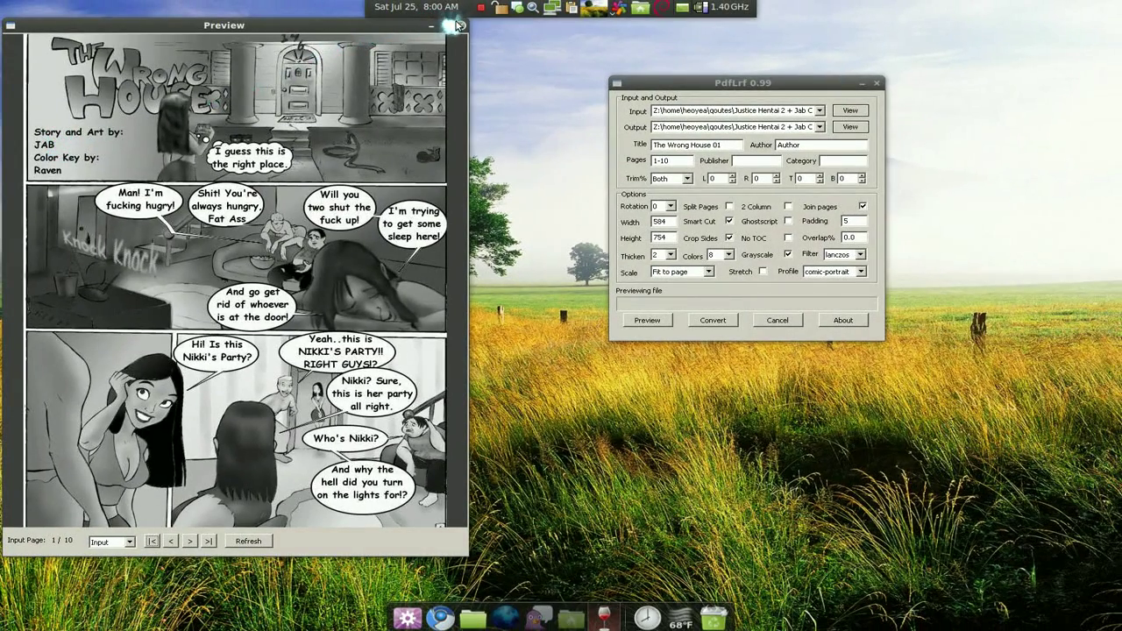
click(460, 25)
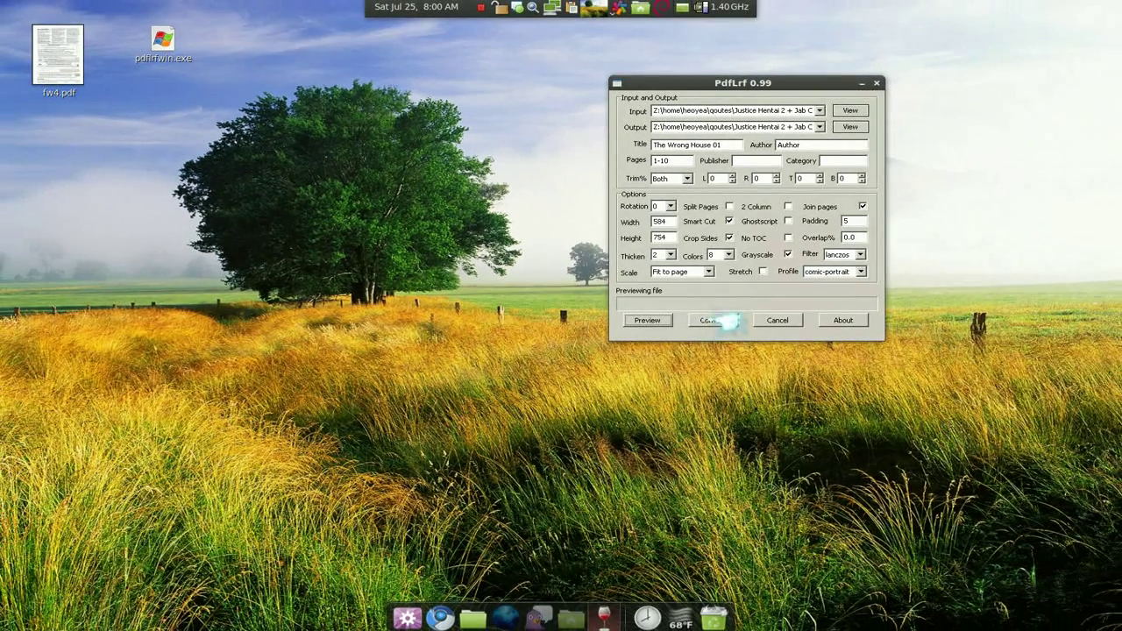
click(127, 220)
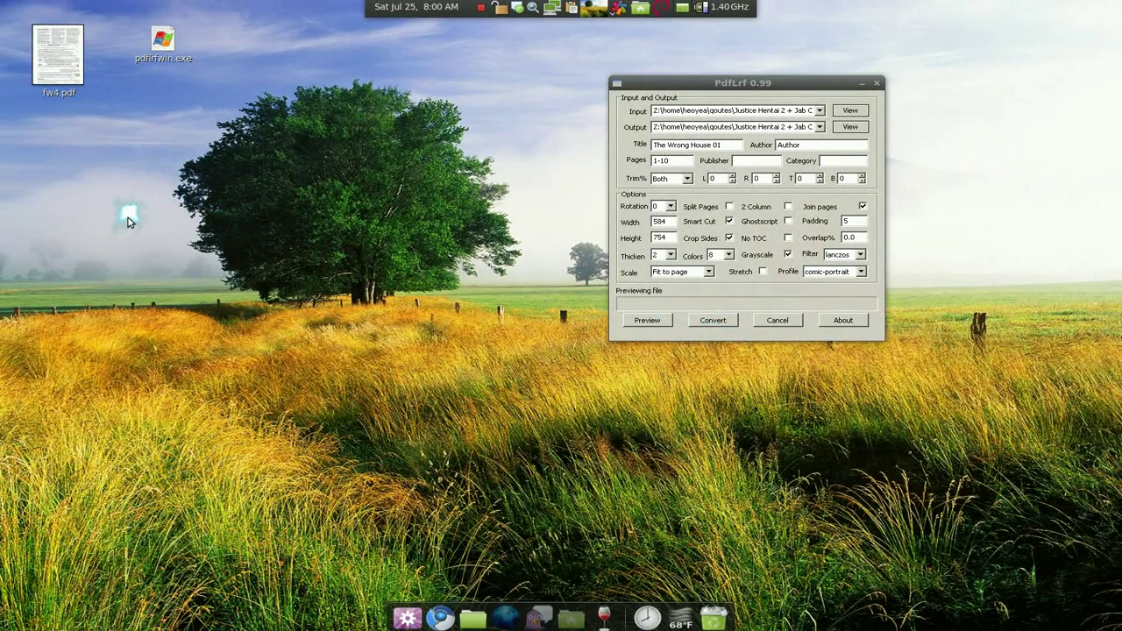
Step: Load fw4.pdf as input, switch to the portrait profile, and check its preview
drag(57, 53, 587, 137)
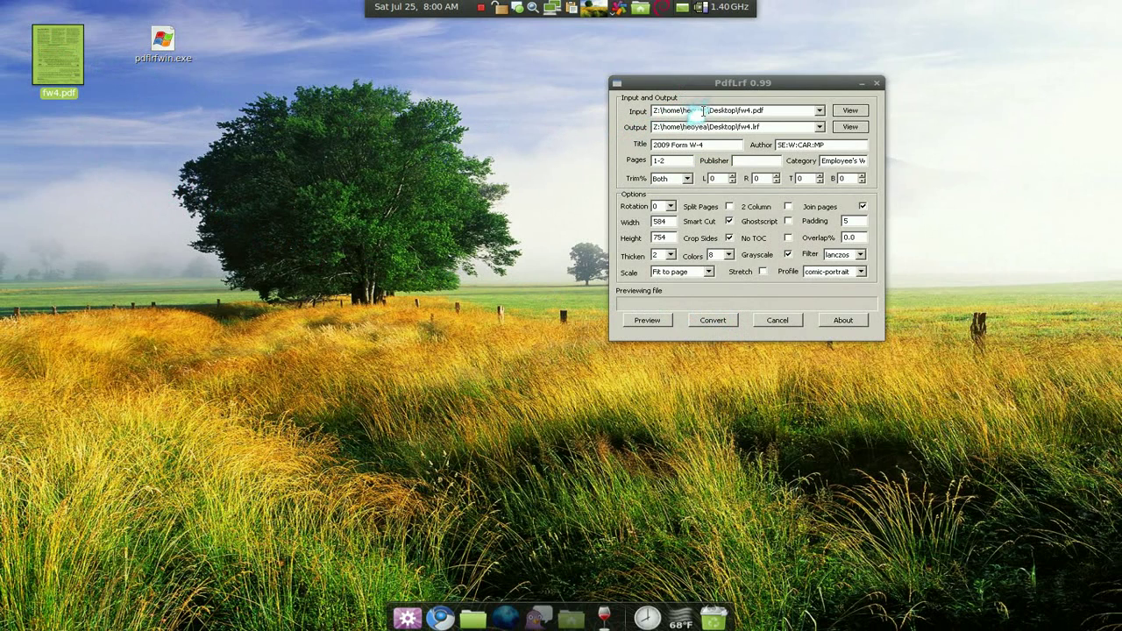
drag(588, 137, 693, 114)
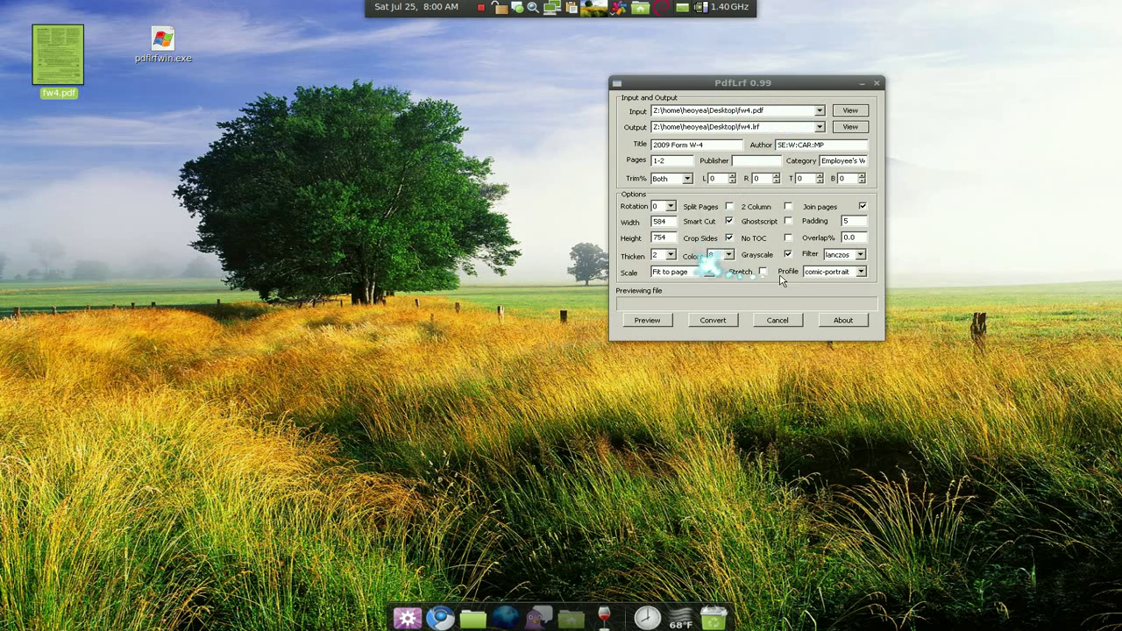
click(822, 272)
click(828, 296)
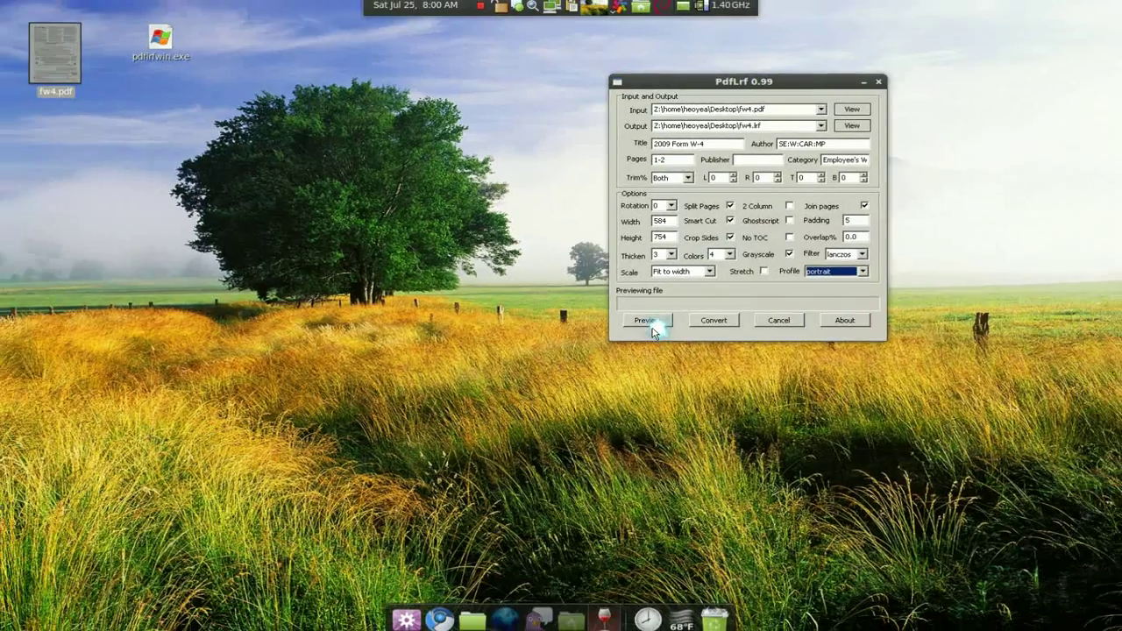
click(648, 321)
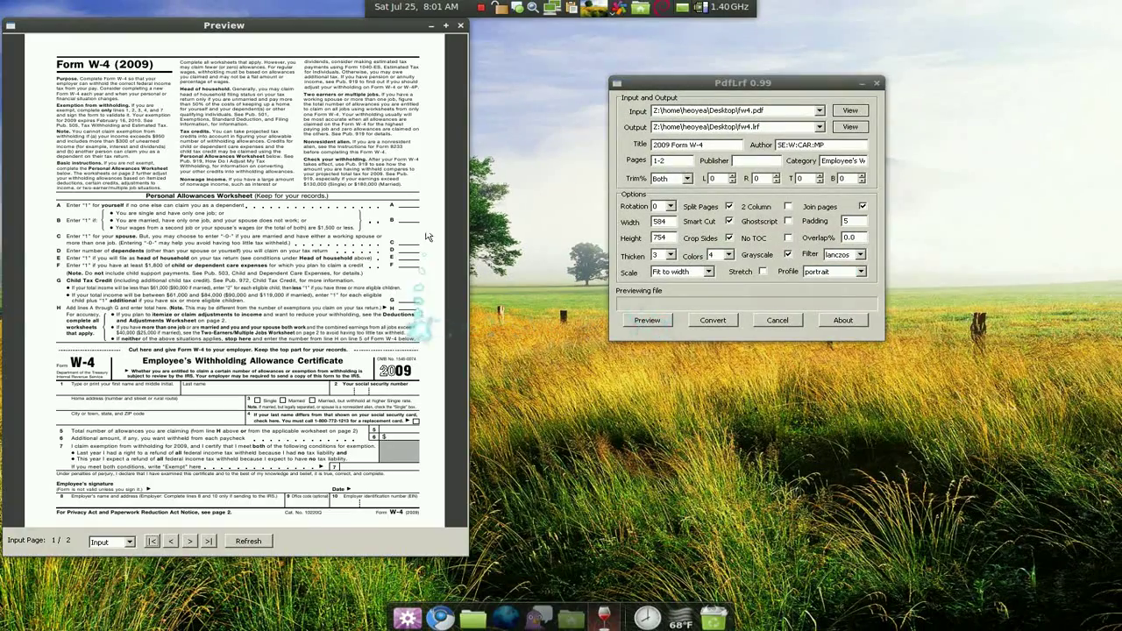
click(460, 26)
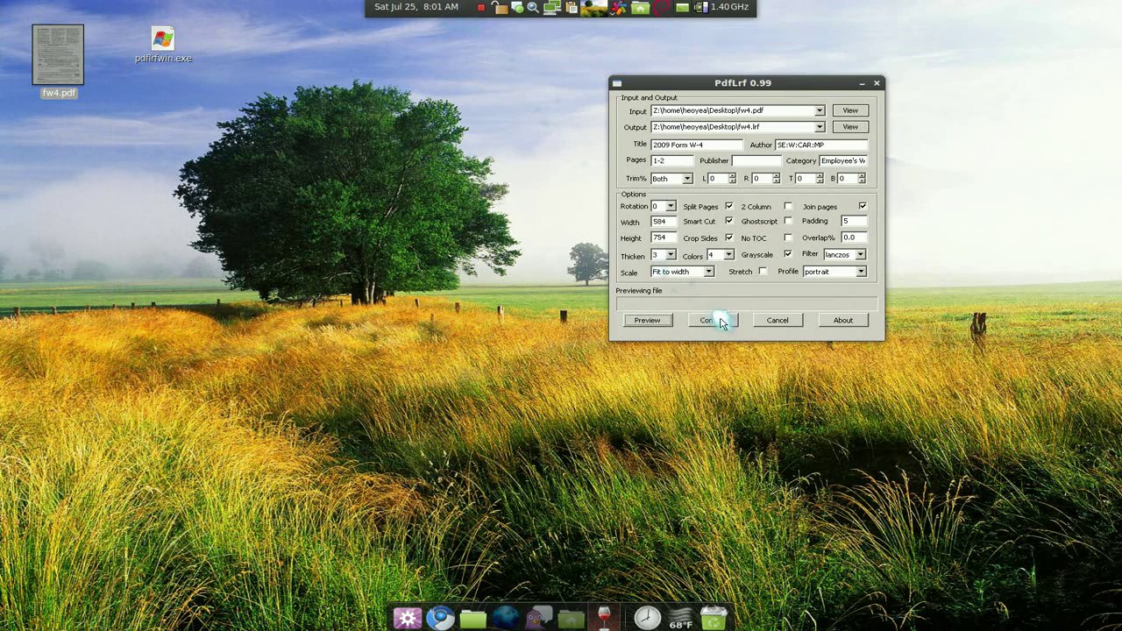
Step: Convert fw4.pdf to fw4.lrf, minimize PdfLrf, and open fw4.lrf in the ebook viewer
click(714, 320)
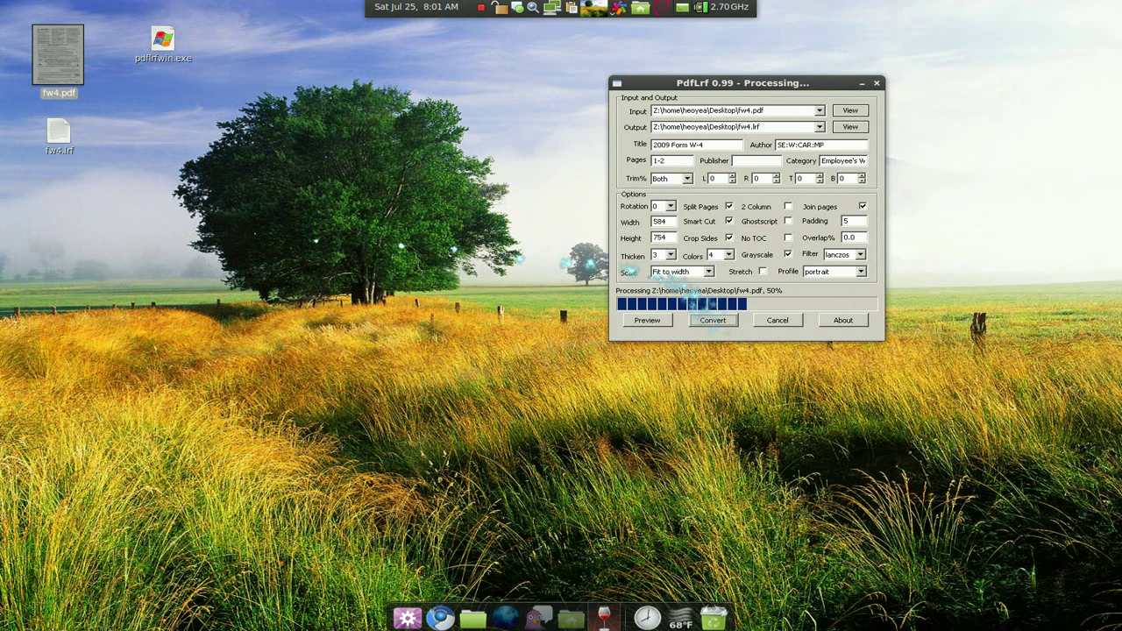
click(862, 85)
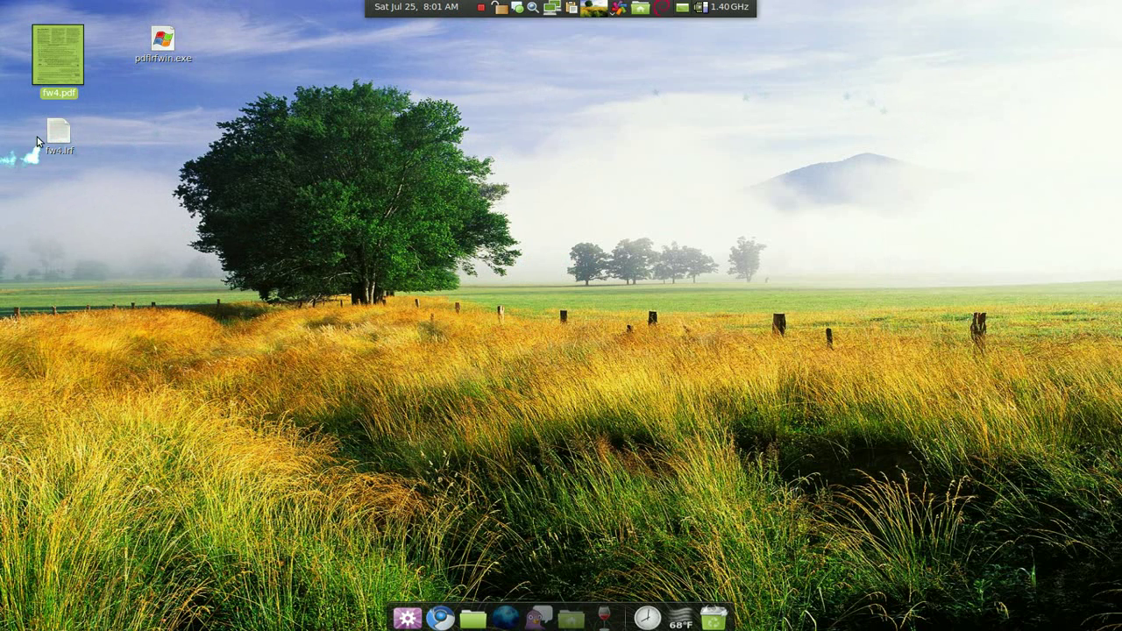
click(52, 131)
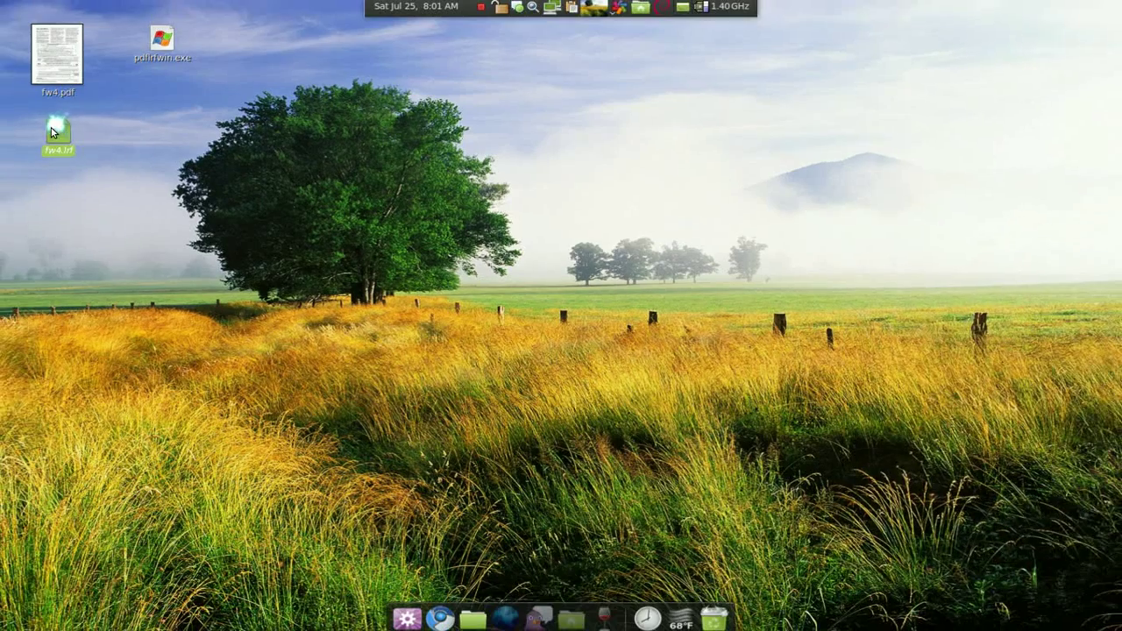
double_click(51, 132)
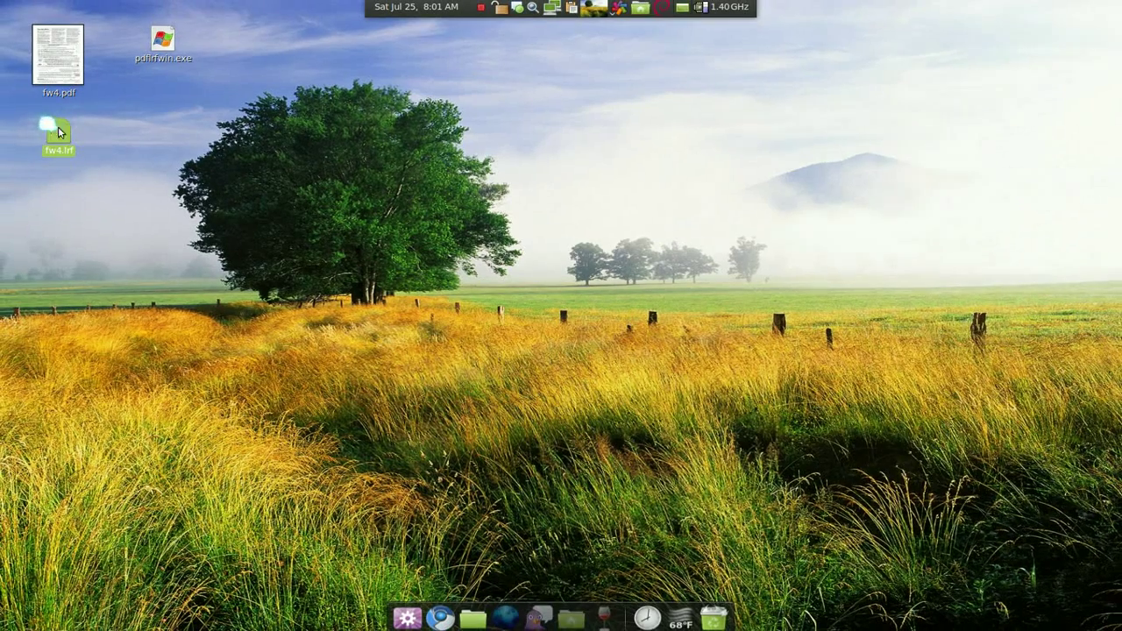
drag(561, 89, 562, 50)
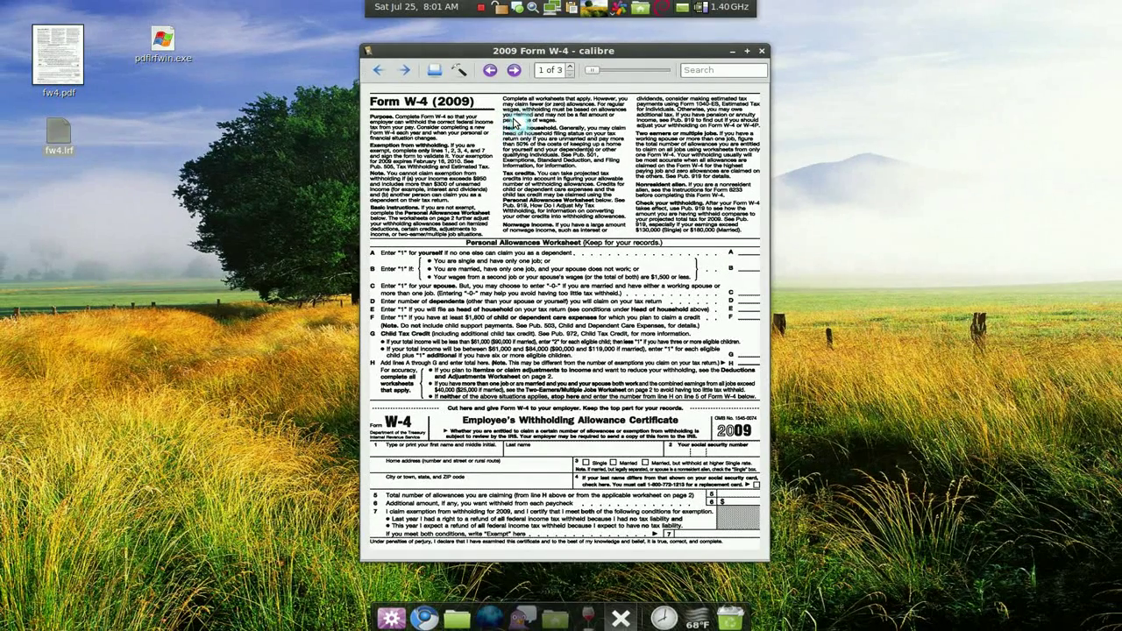
click(513, 70)
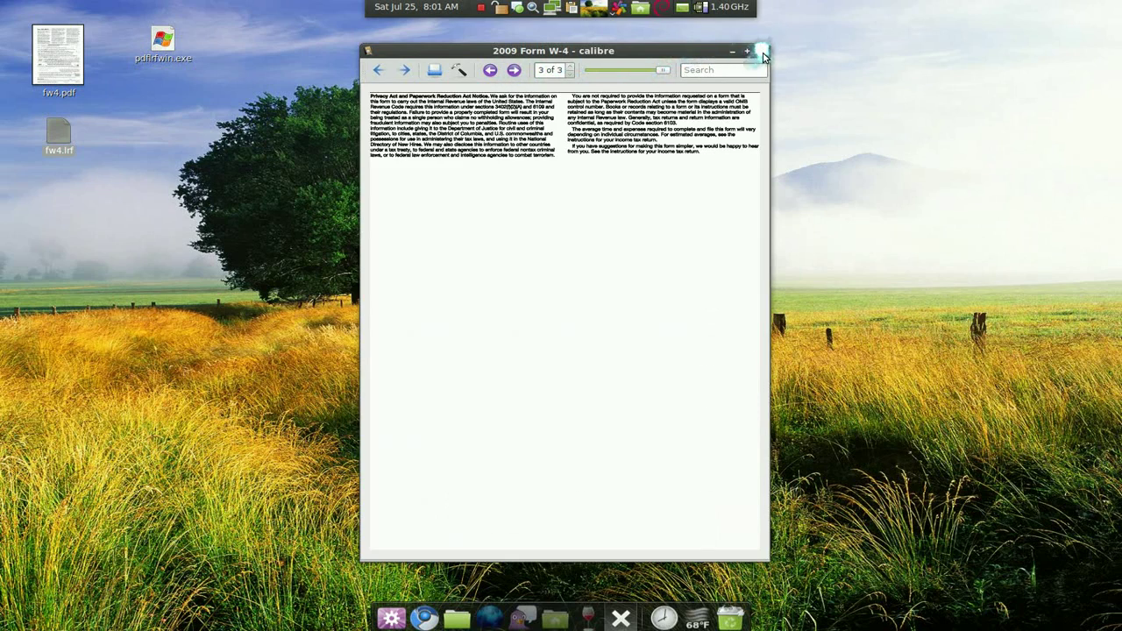
click(762, 49)
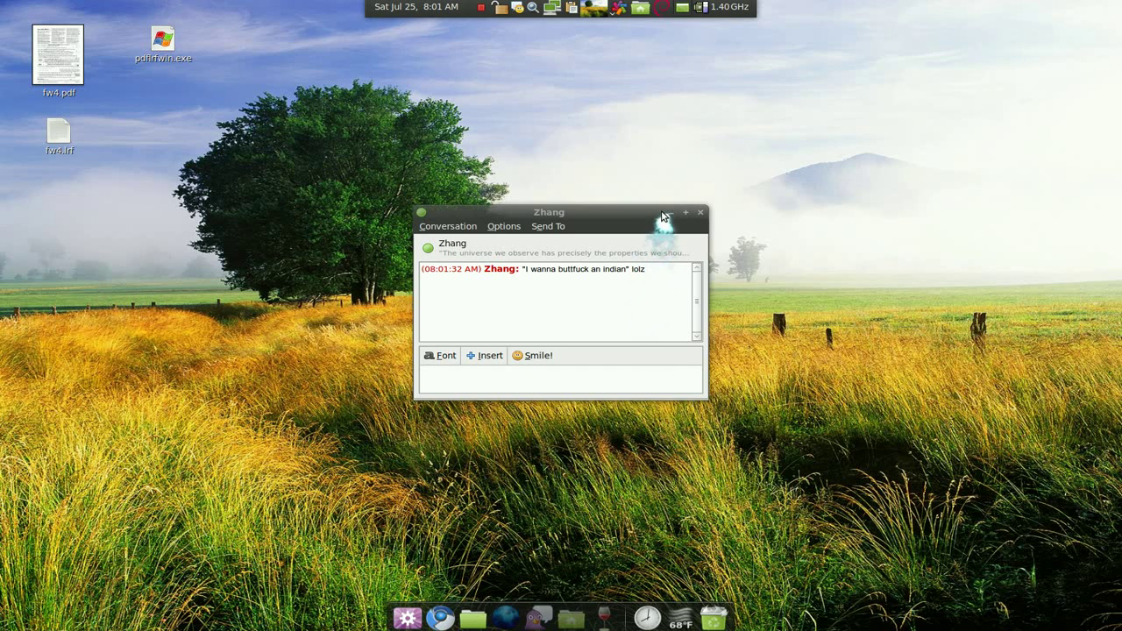
Step: Dismiss the incoming Pidgin chat window using its close button
click(667, 213)
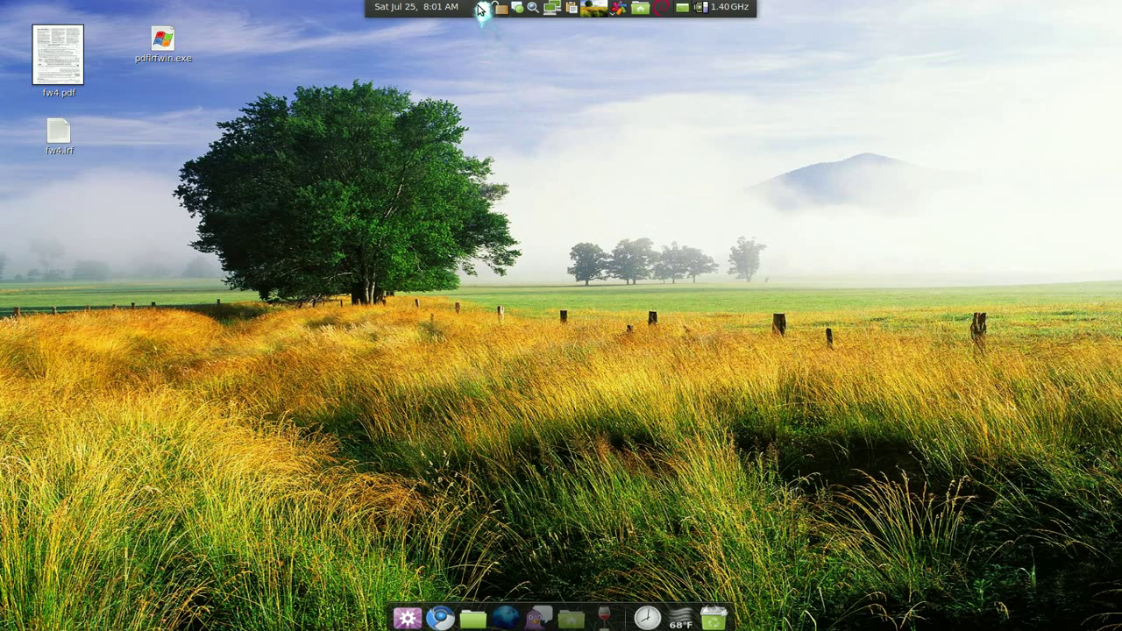